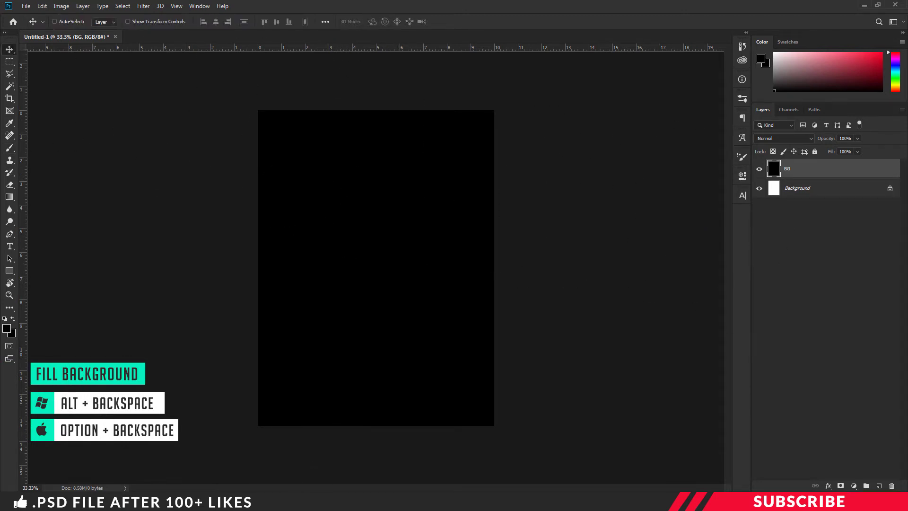
Open the Image 1 portrait from the PT49 folder in Photoshop
click(288, 501)
click(378, 285)
right_click(273, 137)
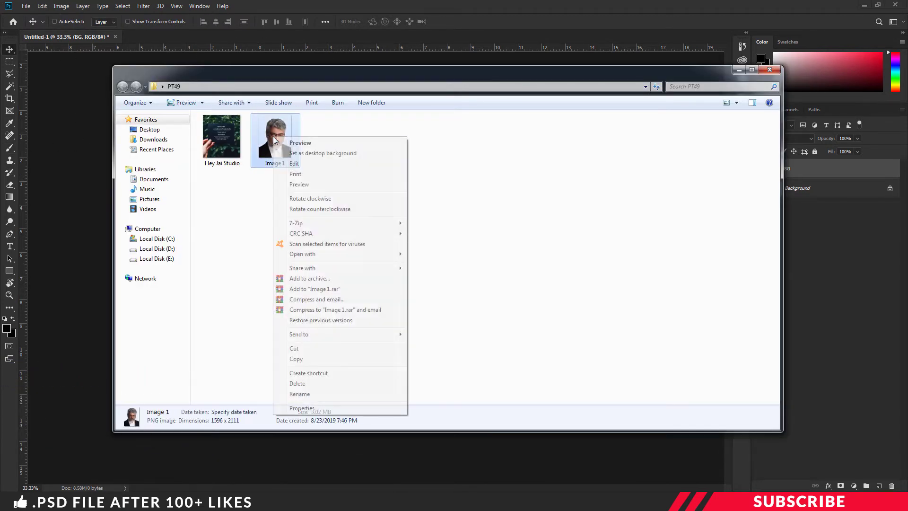
mouse_move(341, 254)
click(441, 256)
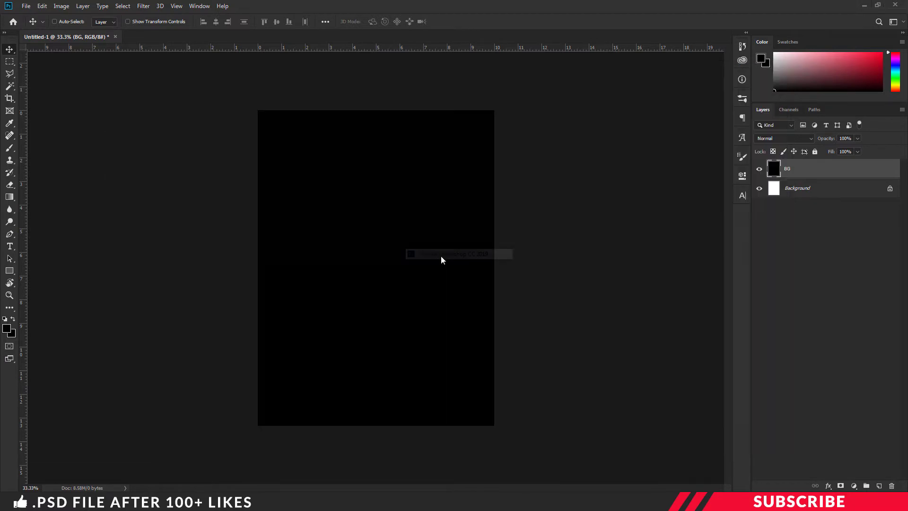
Bring the Image 1 portrait into the Untitled-1 document as a layer above BG
drag(187, 37, 190, 53)
drag(297, 206, 416, 255)
click(380, 52)
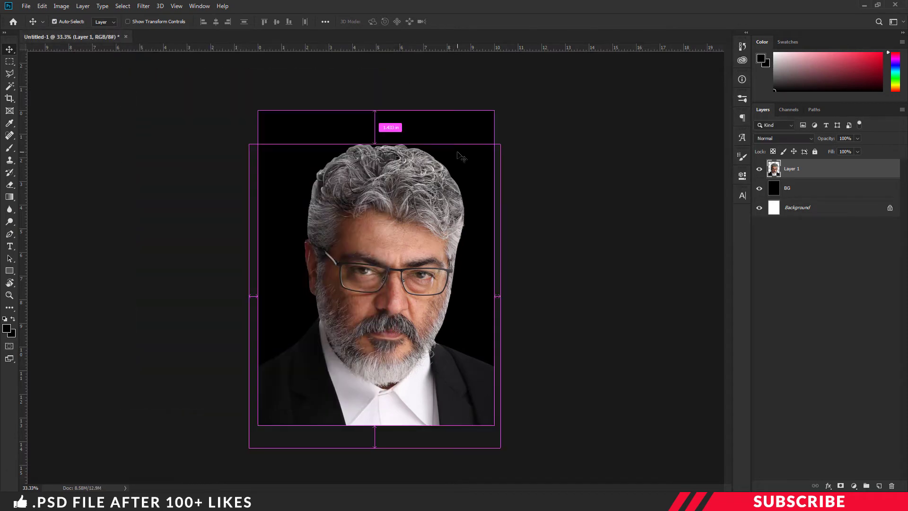
Free-transform the portrait to move it up to about Y 1085.5 px, keeping its size at 100%
key(ctrl+t)
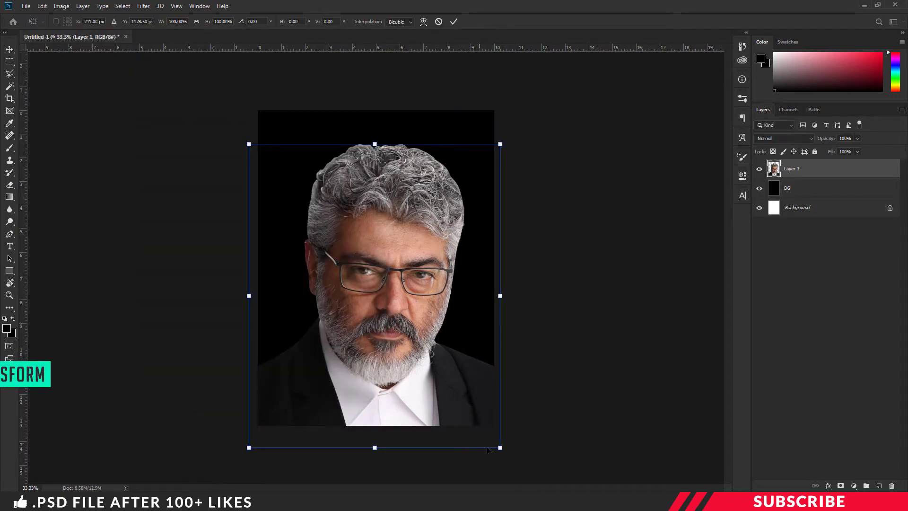
drag(384, 395, 384, 390)
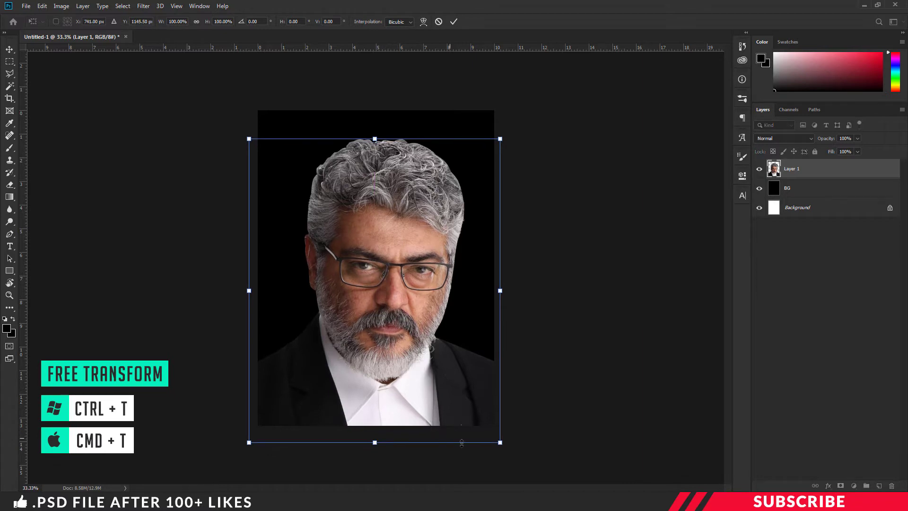
drag(500, 443, 496, 439)
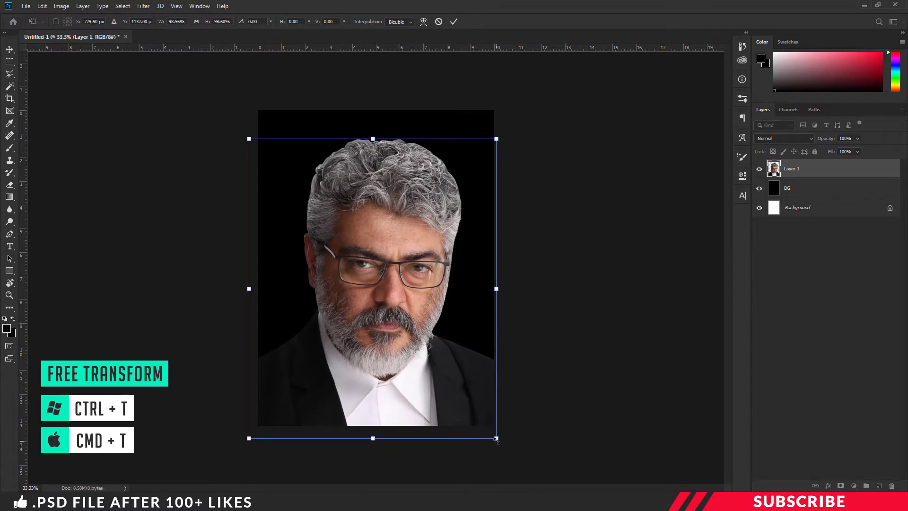
key(ctrl+z)
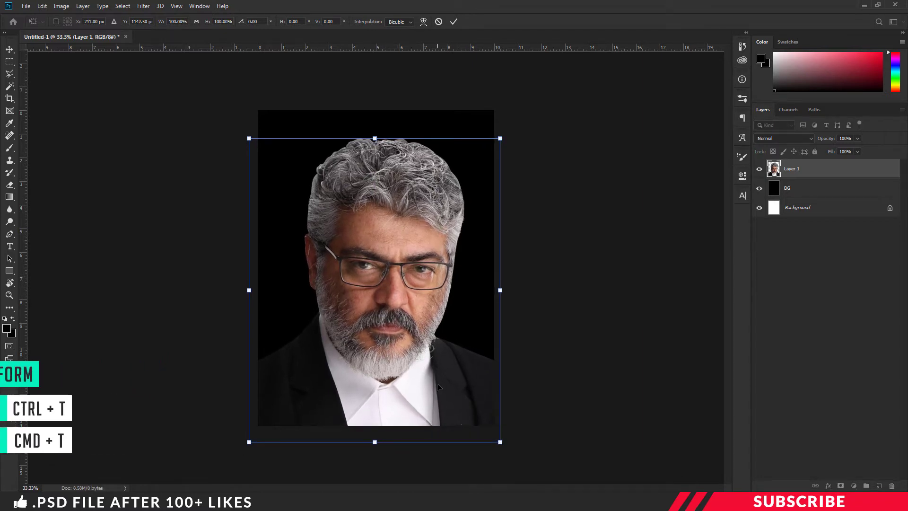
key(Up)
key(Up)
key(Up)
key(Up)
key(Up)
key(Up)
key(Up)
key(Up)
key(Up)
key(Up)
key(Up)
key(Up)
key(Up)
key(Up)
key(Up)
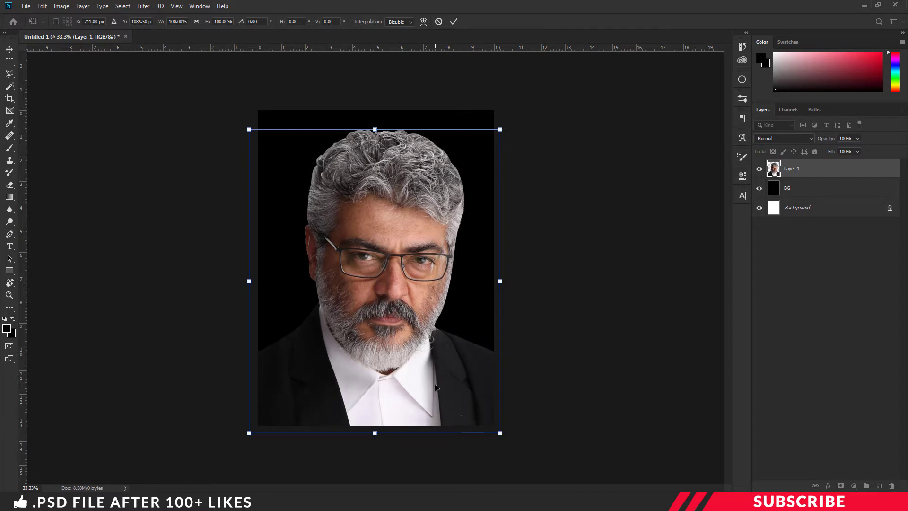
key(Return)
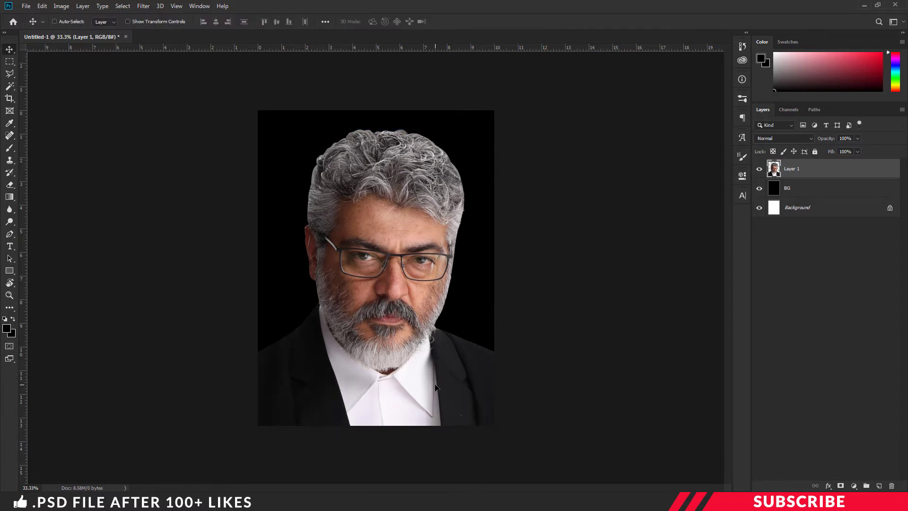
Rename the portrait layer as Image and add a new layer named Mask above it
double_click(792, 170)
text(Image)
key(Return)
click(879, 486)
double_click(793, 169)
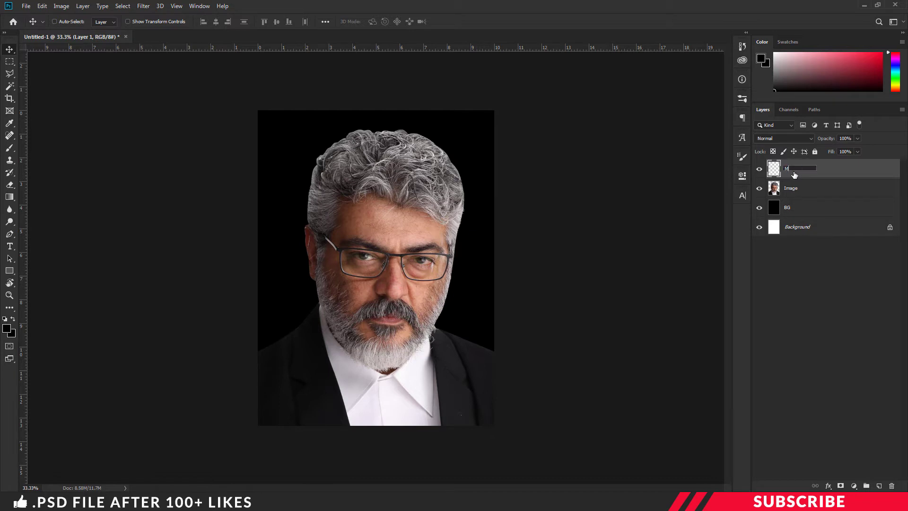
click(827, 169)
With black (000000) as the foreground colour, make a full-height rectangular selection from the poster's left edge to the middle of the face
click(7, 330)
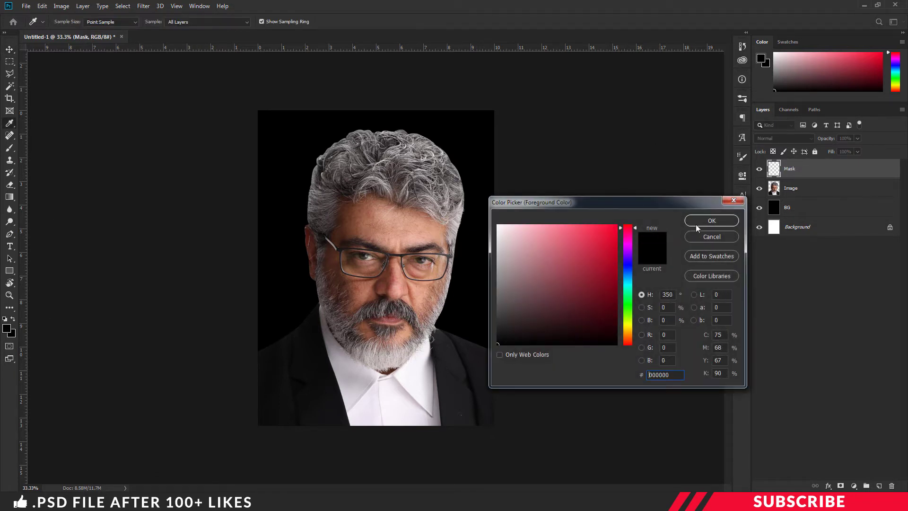
key(Return)
key(m)
right_click(7, 64)
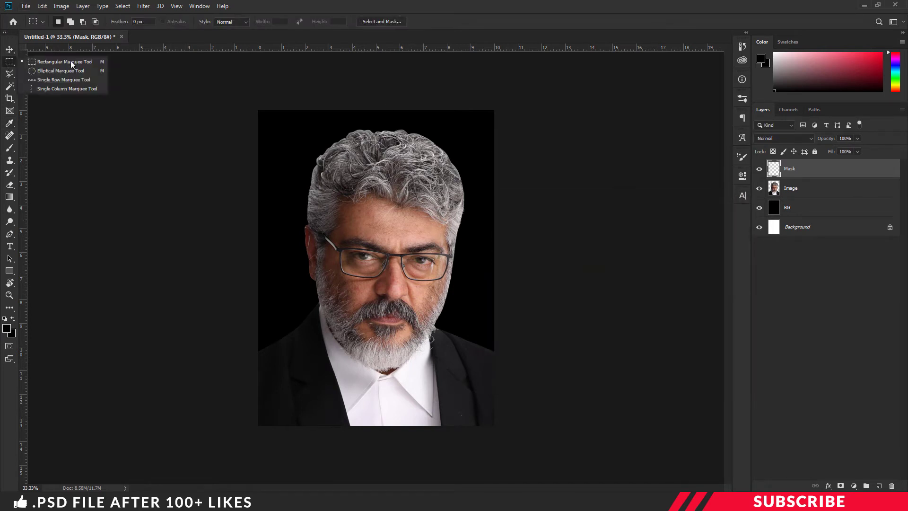
click(86, 65)
drag(258, 111, 394, 444)
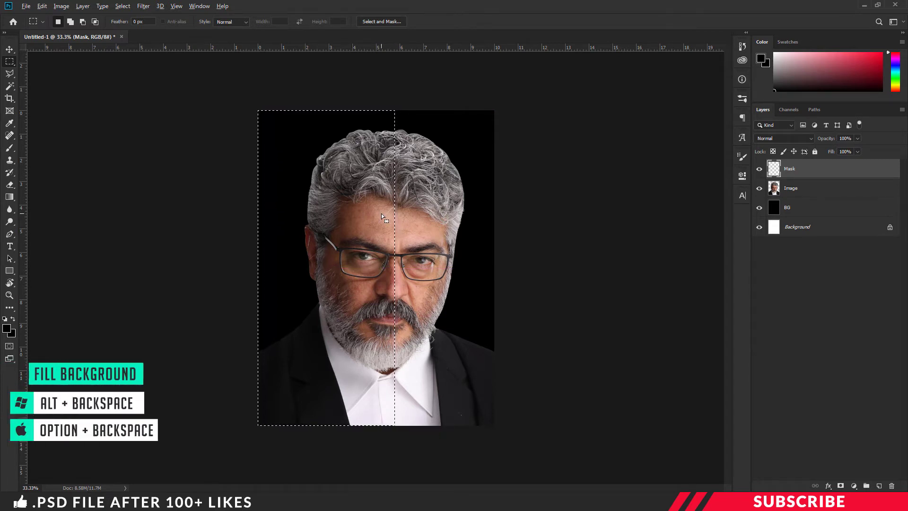
Fill the selected half with black on the Mask layer and set the layer's opacity to 40%
key(alt+BackSpace)
key(ctrl+d)
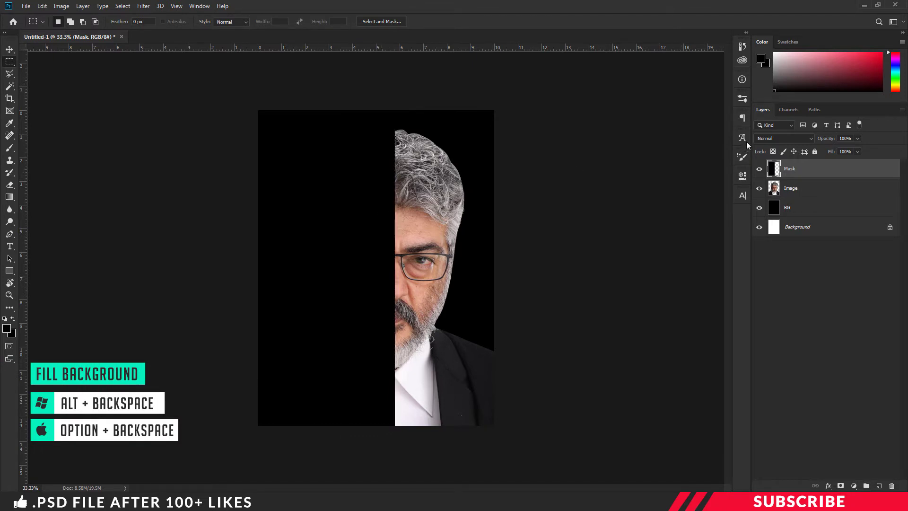
click(831, 138)
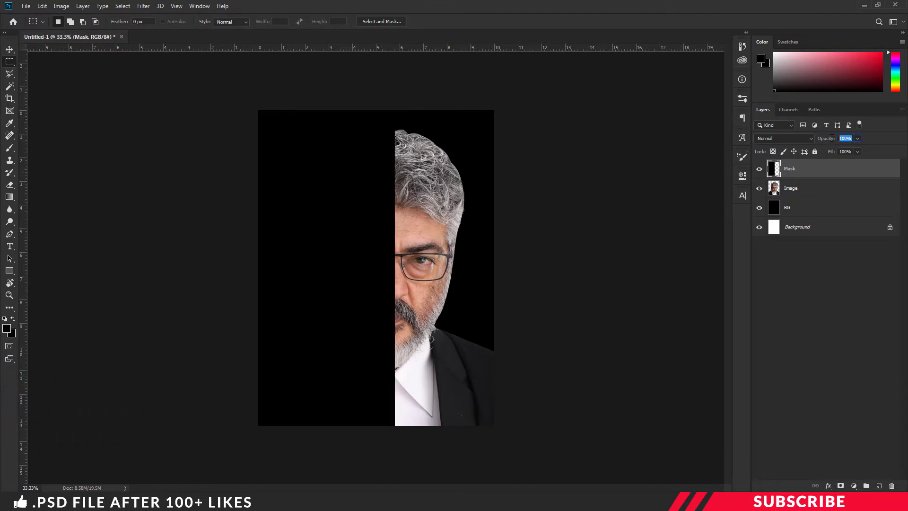
text(40)
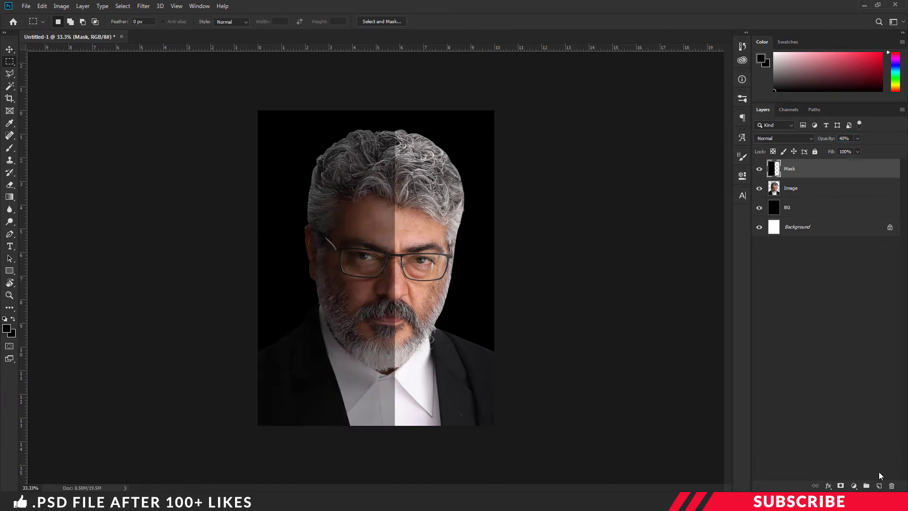
Add a new layer above Mask and set the foreground colour to ffffff
click(879, 486)
click(7, 328)
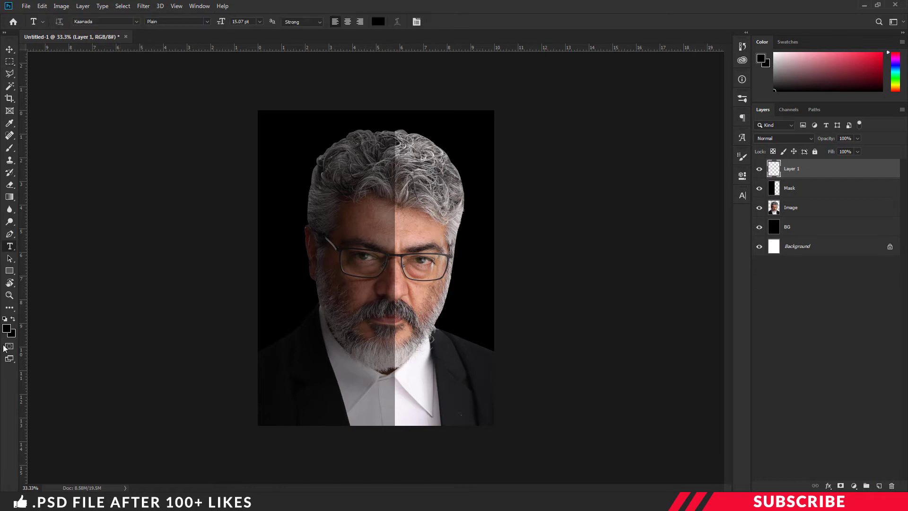
text(ffffff)
click(722, 219)
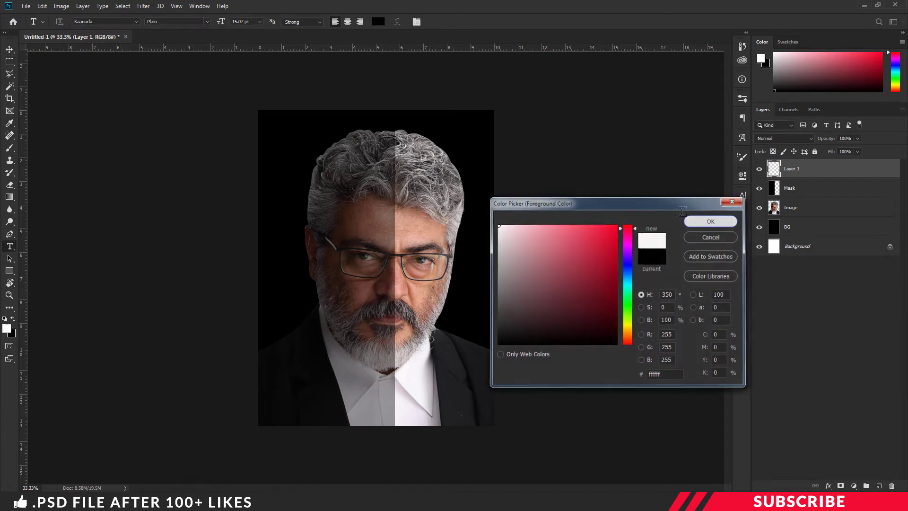
Add the text "the" in Bebas Neue Bold on the darkened half of the forehead
key(t)
click(103, 22)
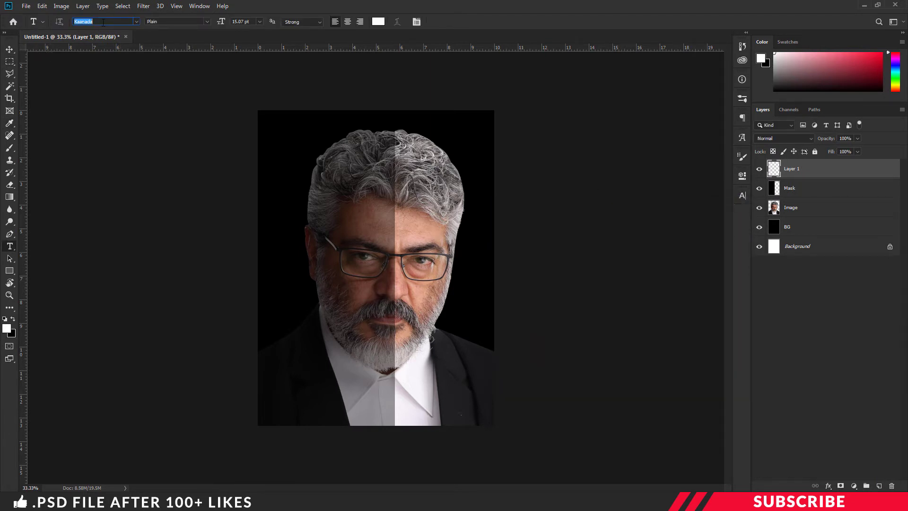
text(beb)
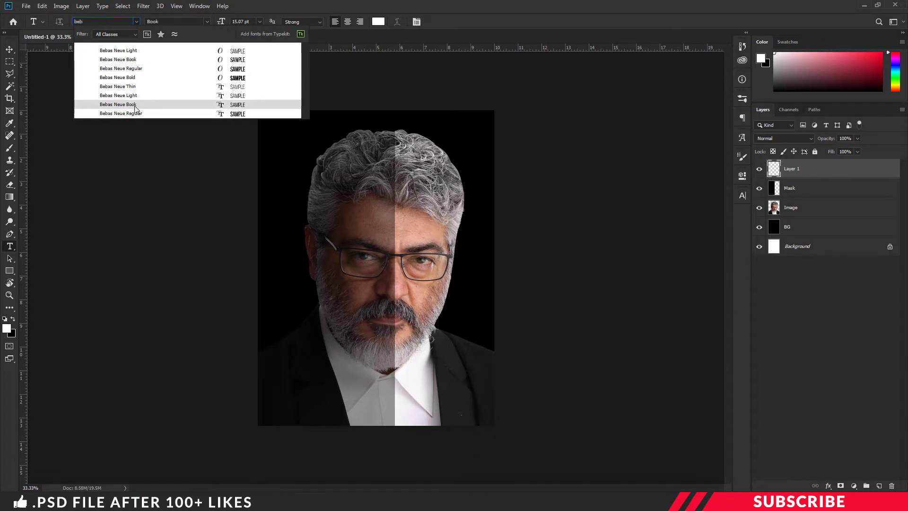
click(136, 79)
click(333, 209)
click(332, 209)
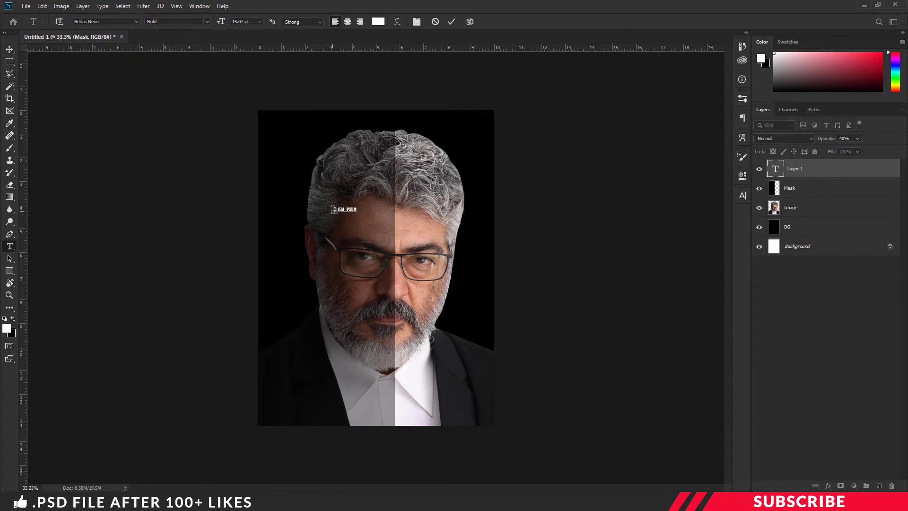
text(the)
key(ctrl+Return)
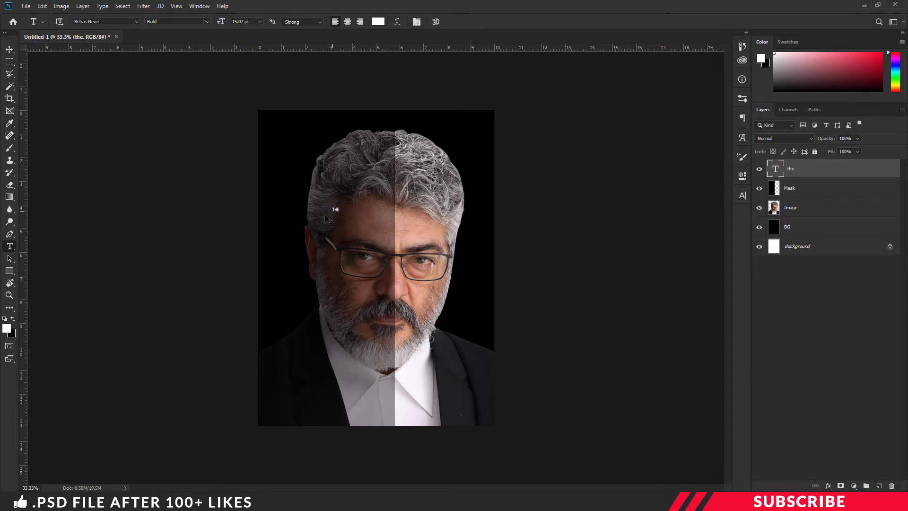
Enlarge THE to about 113 pt and place it over the hair against the edge of the darkened half
key(ctrl+t)
drag(344, 203, 373, 153)
key(Return)
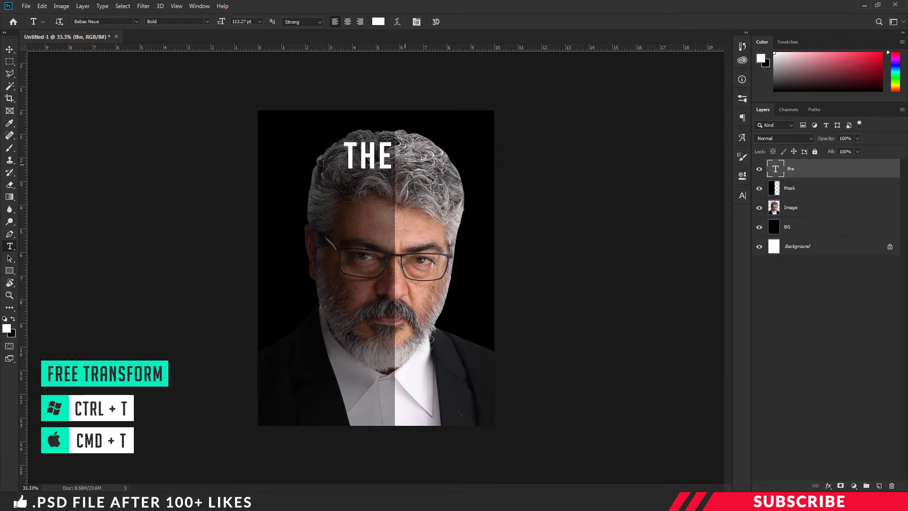
key(v)
drag(384, 161, 365, 196)
Duplicate the THE text layer and change the lower copy's text to "ultim"
key(ctrl)
key(ctrl+j)
double_click(367, 190)
text(ulTI)
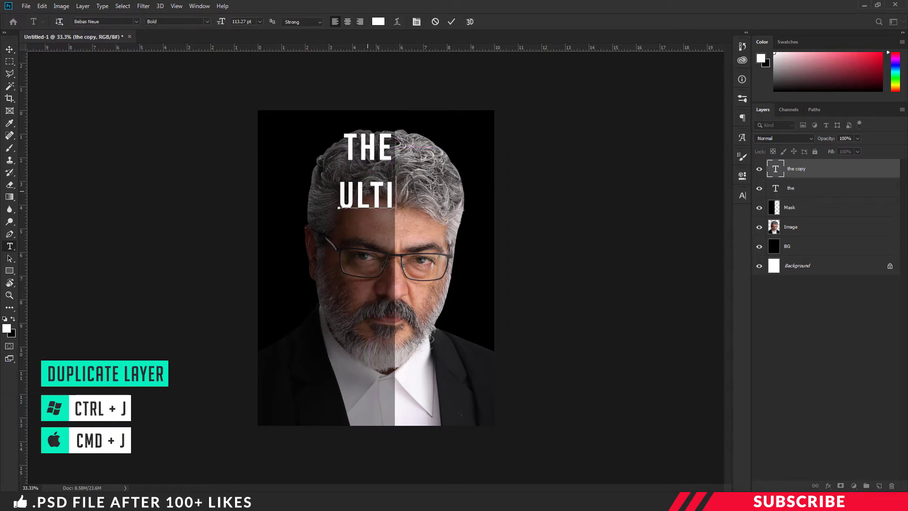
text(M)
key(ctrl+Return)
Enlarge ULTIM to about 122 pt and position it directly below THE against the edge of the darkened half
key(ctrl+t)
drag(341, 177, 318, 167)
drag(411, 206, 401, 202)
key(Return)
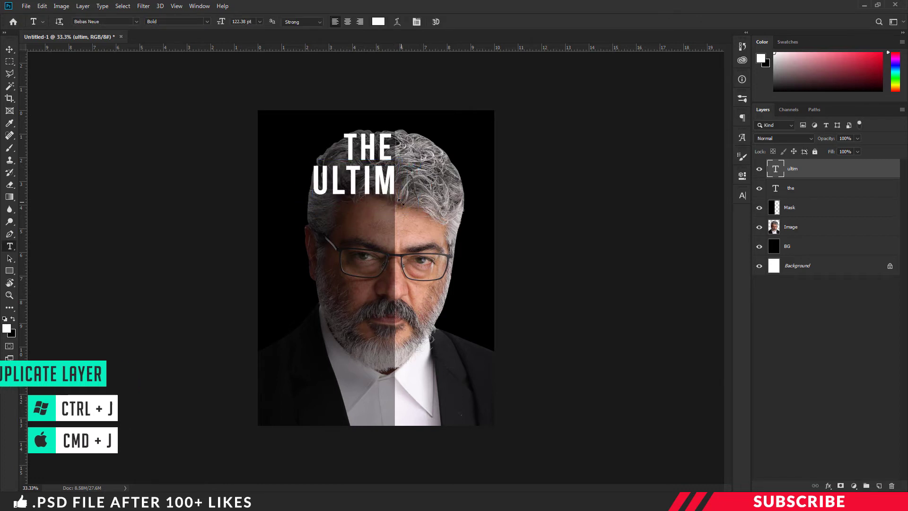
Duplicate the ULTIM text layer, move the copy below it and change its text to "ate"
key(ctrl+j)
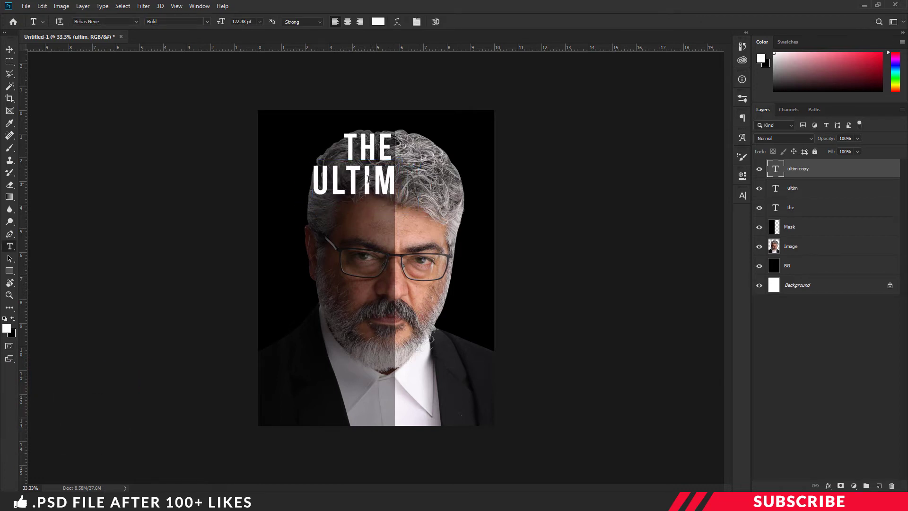
key(v)
key(t)
click(375, 223)
key(ctrl+a)
drag(375, 187, 382, 209)
text(ate)
Duplicate the ATE line as "star" below it and enlarge it to span the text column
key(ctrl+j)
key(ctrl+a)
text(star)
drag(373, 253, 311, 278)
key(ctrl+t)
key(Return)
key(ctrl+t)
key(Return)
Duplicate the STAR line below itself, change the copy's text to "ajith" and scale it down to fit the column
key(ctrl+j)
drag(389, 261, 388, 313)
text(ajith)
key(ctrl+t)
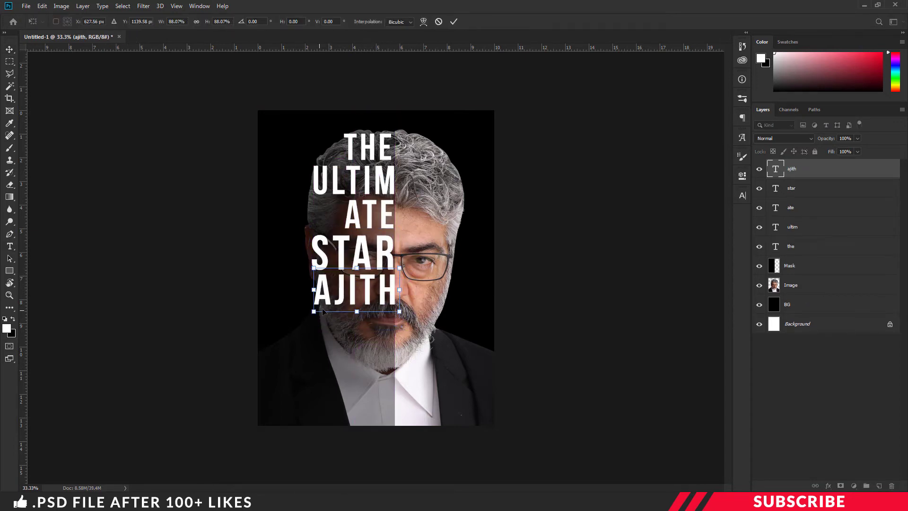
Duplicate the AJITH line as "kumar" below it and resize it to end at the edge of the darkened half
key(ctrl+j)
text(kumar)
key(ctrl+t)
drag(417, 352, 390, 349)
key(Return)
Add the lines "live and" and "let let" below KUMAR, sized to fill the lower part of the darkened half
key(ctrl+a)
text(live and)
key(ctrl+t)
drag(268, 379, 274, 374)
key(Return)
click(313, 384)
text(let live)
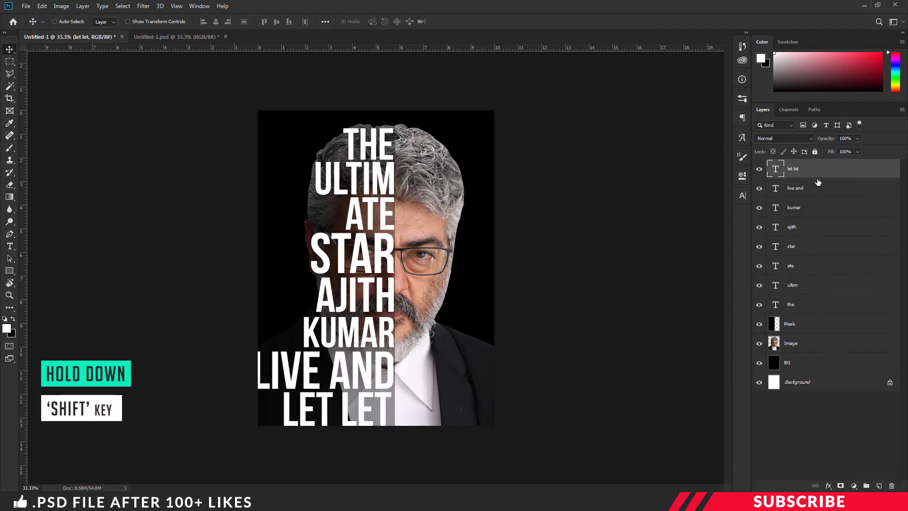
Merge all the text layers, from "let let" down to "the", into one layer
shift+click(798, 305)
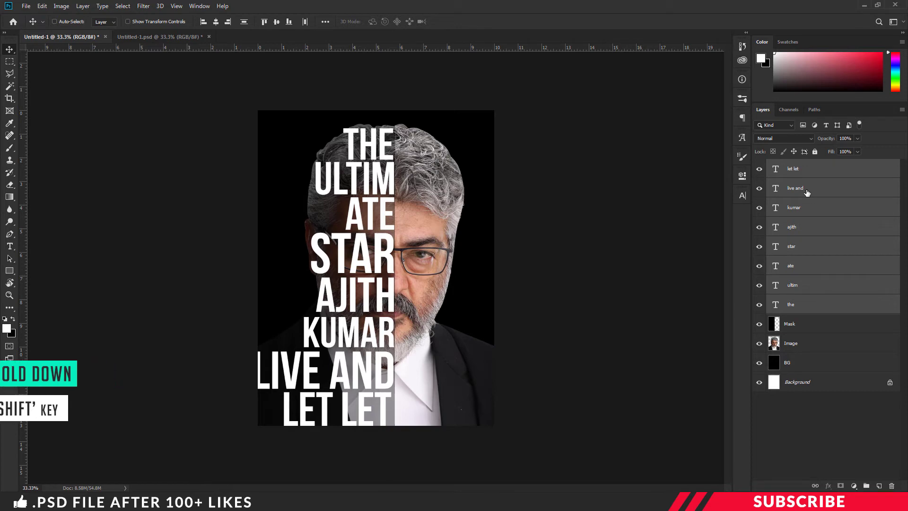
key(ctrl+e)
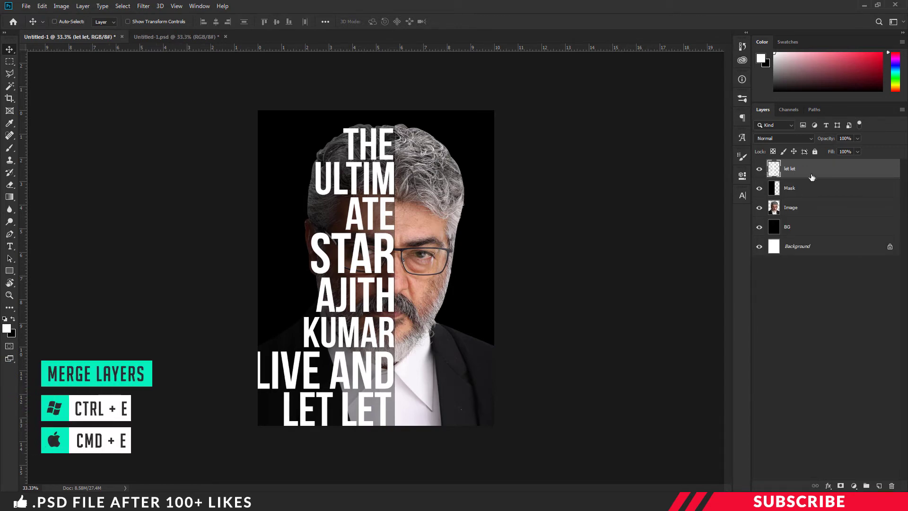
key(ctrl+z)
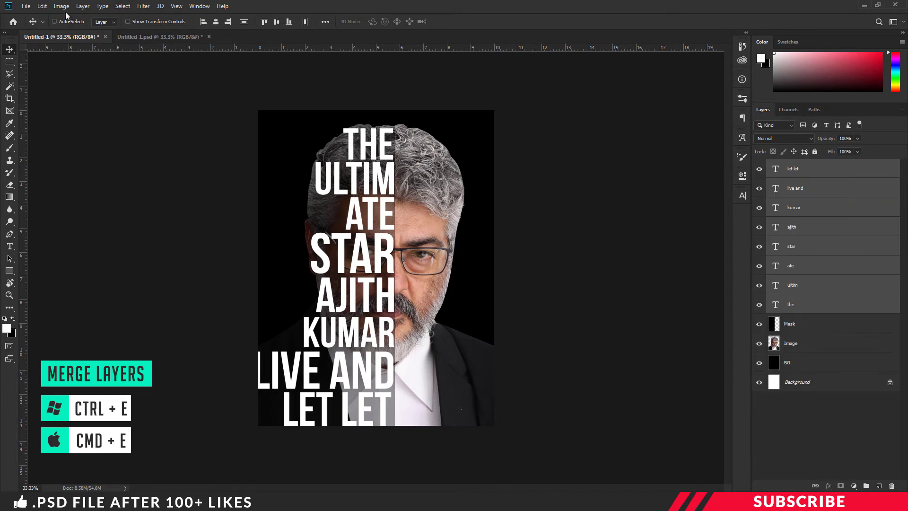
click(84, 6)
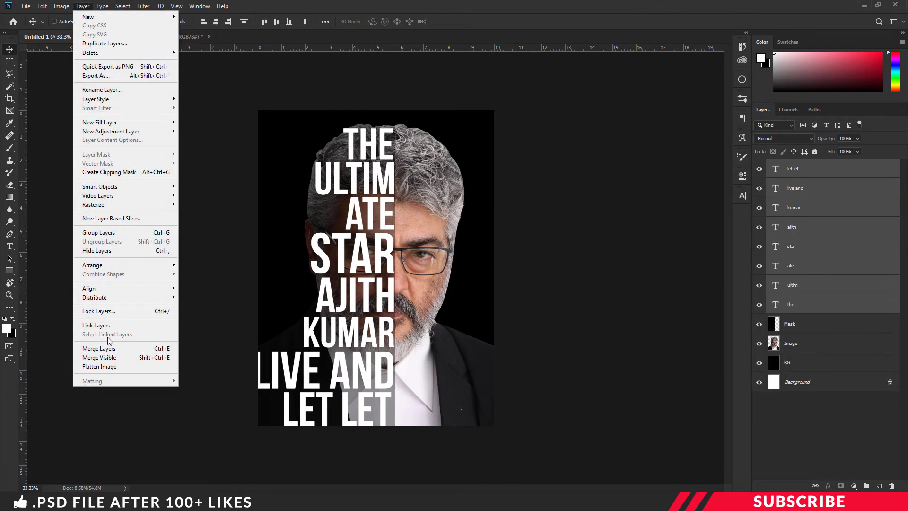
click(105, 349)
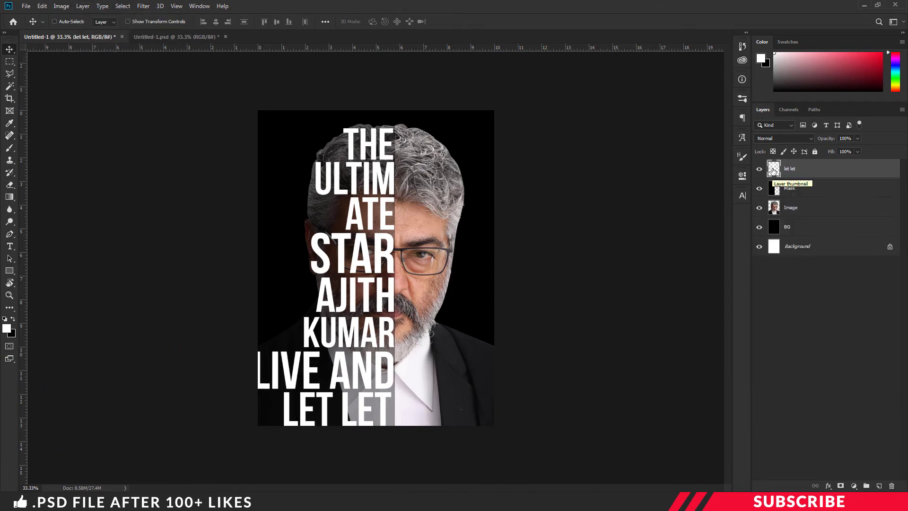
Load the merged text layer's letter shapes as a selection and hide that layer
key(ctrl)
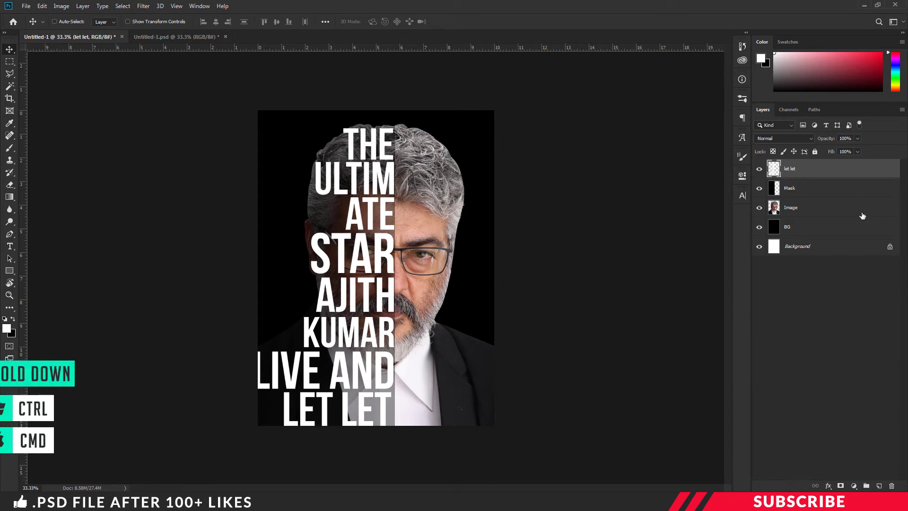
ctrl+click(774, 168)
click(759, 168)
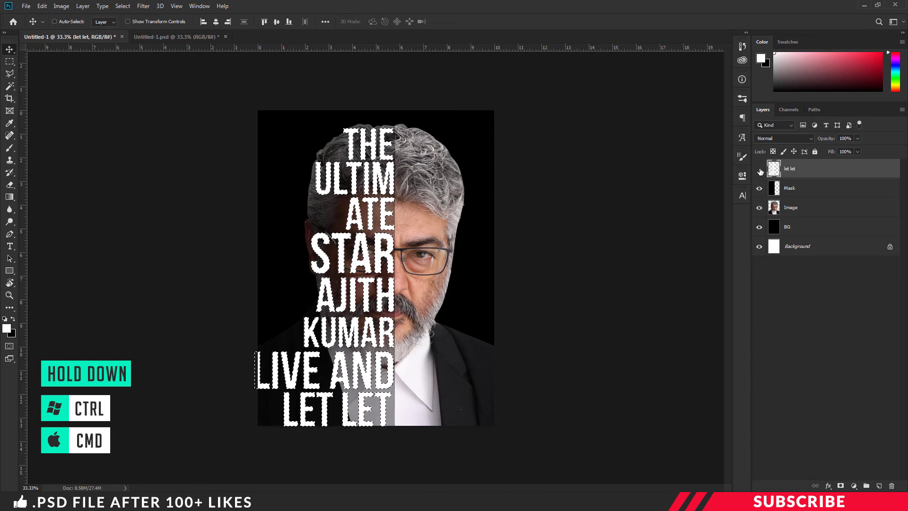
Delete the selected letter shapes from the Mask layer and clear the selection
click(803, 192)
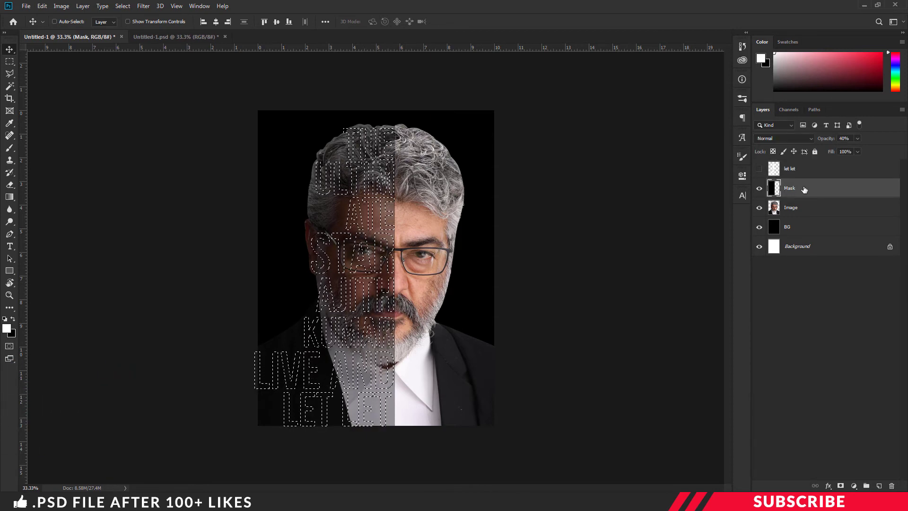
key(alt+BackSpace)
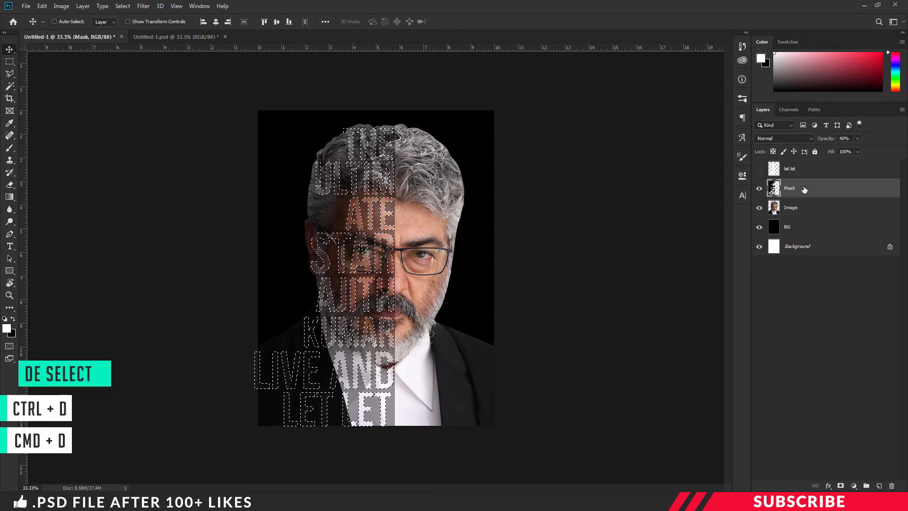
key(ctrl+d)
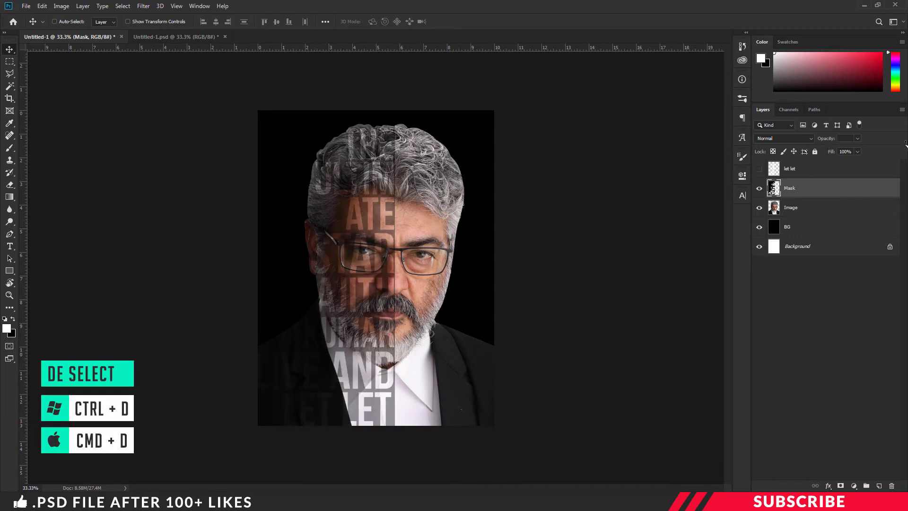
Set the Mask layer's opacity to 100% and its blend mode to Soft Light
drag(906, 143, 888, 151)
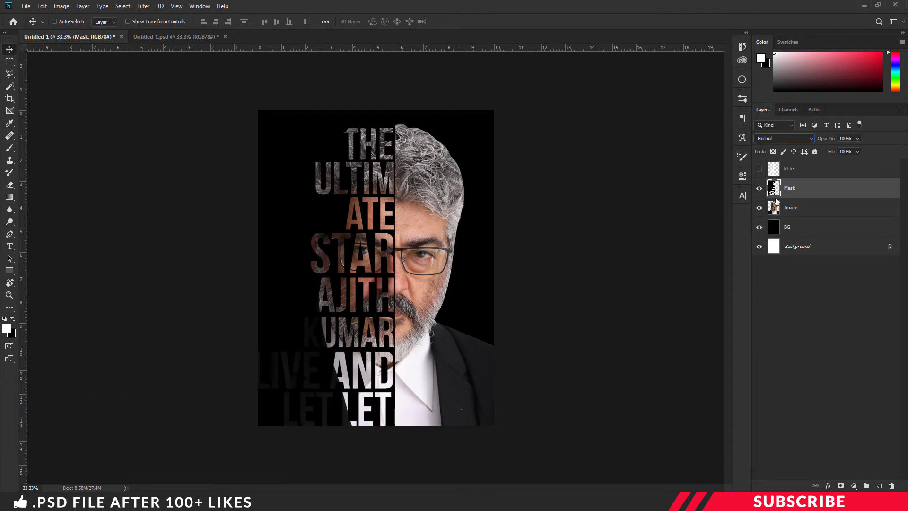
click(794, 142)
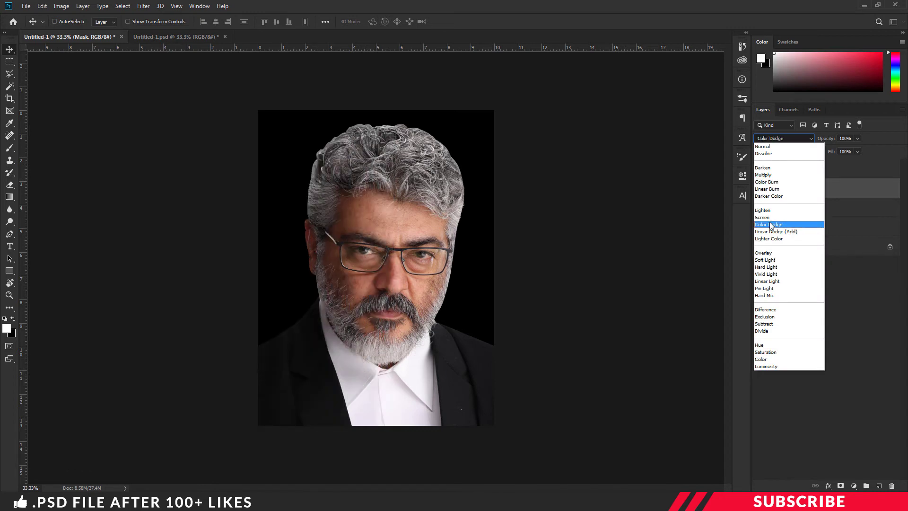
click(773, 263)
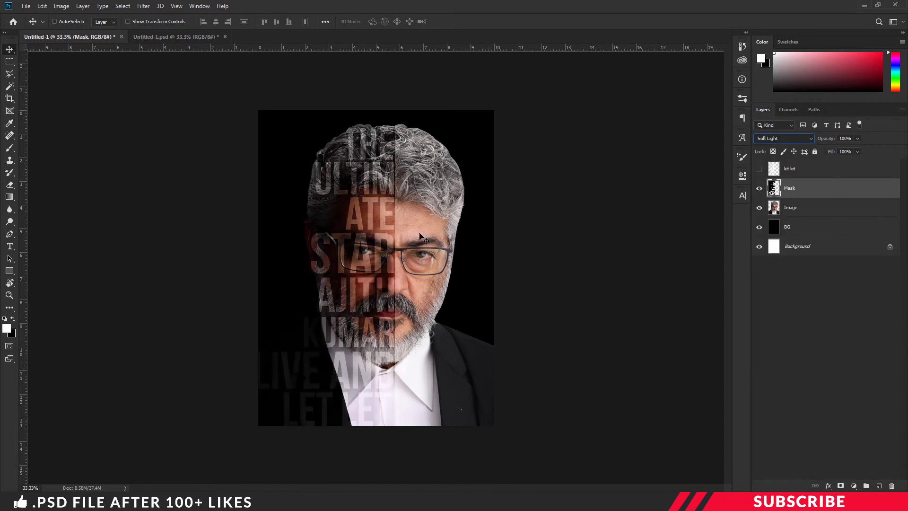
Create a new layer directly above the Image layer and set its blend mode to Color
click(831, 211)
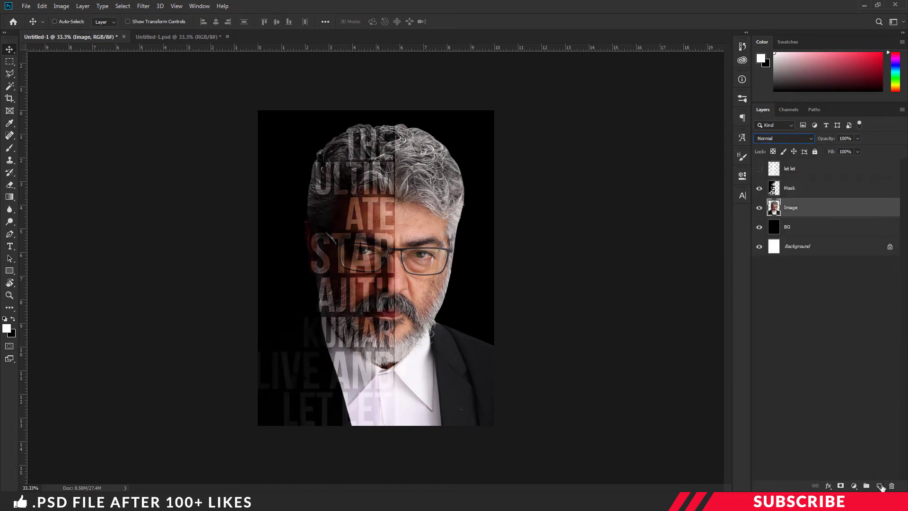
click(879, 486)
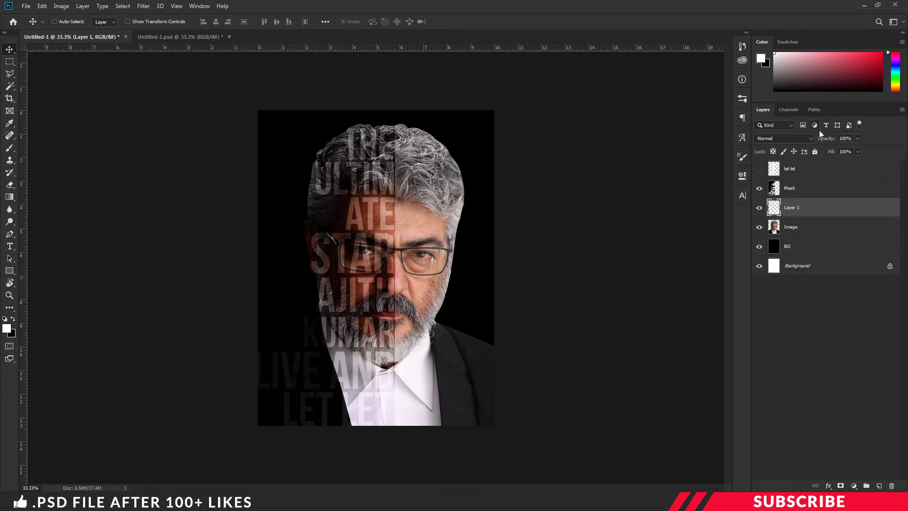
click(802, 138)
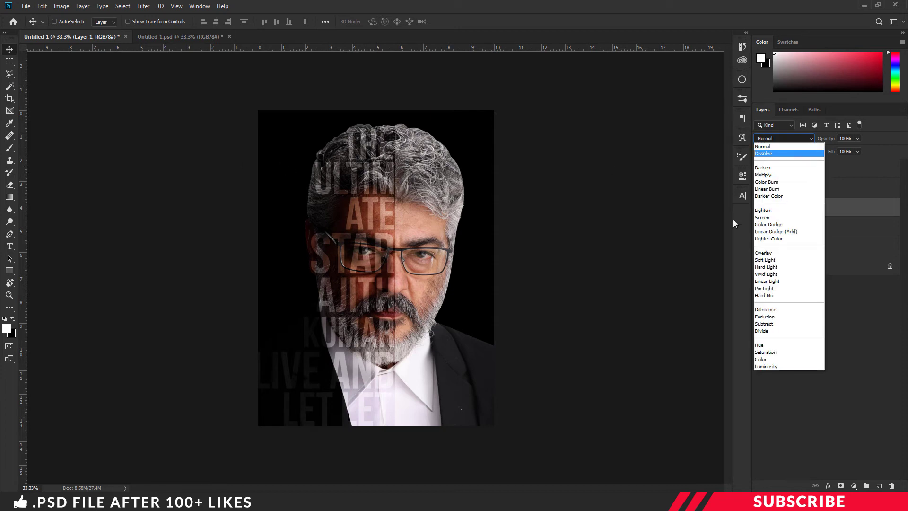
click(766, 362)
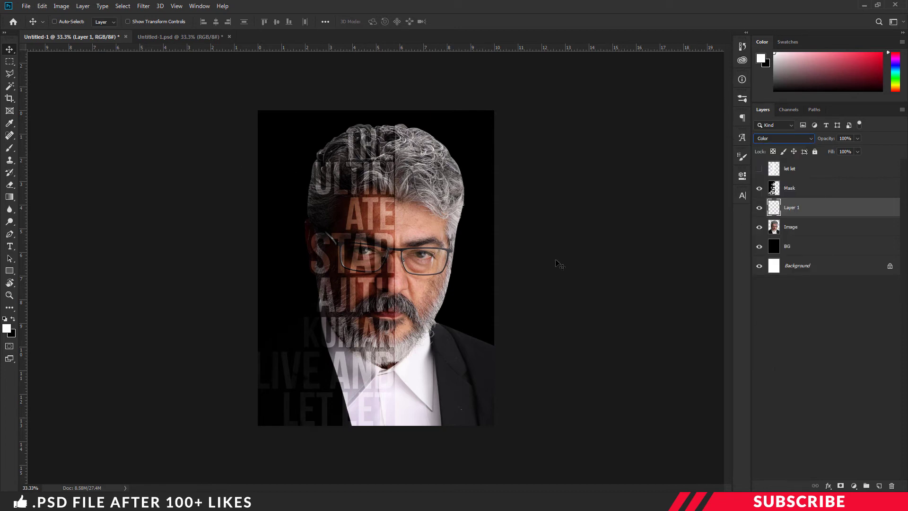
Set the foreground colour to the pinkish red #fe1c46
click(7, 330)
text(fc1a3f)
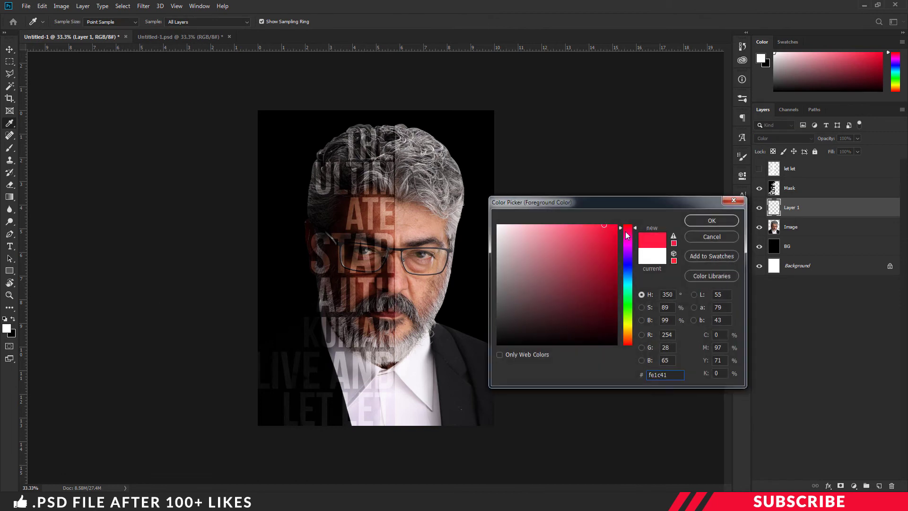
click(619, 228)
click(698, 221)
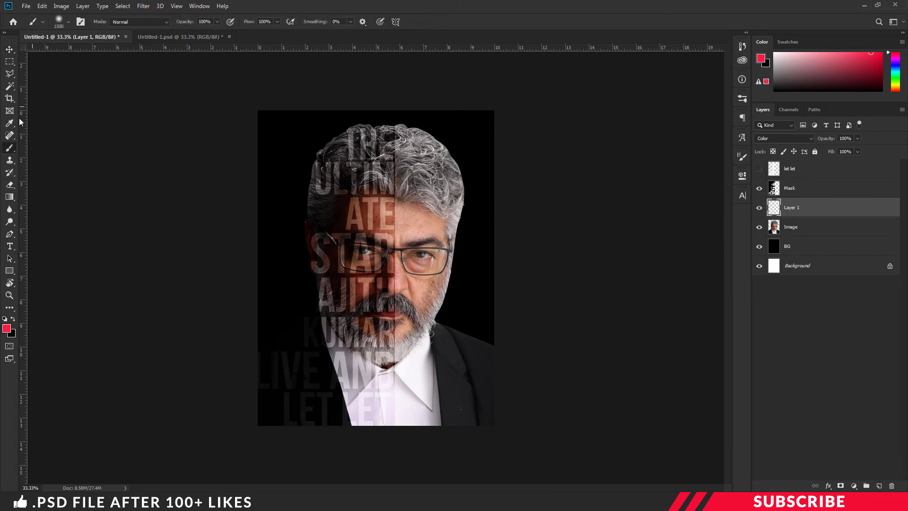
Tint the left side of the face red with one dab of a soft round brush at 1900 px and 0% hardness
right_click(9, 149)
click(41, 148)
click(68, 23)
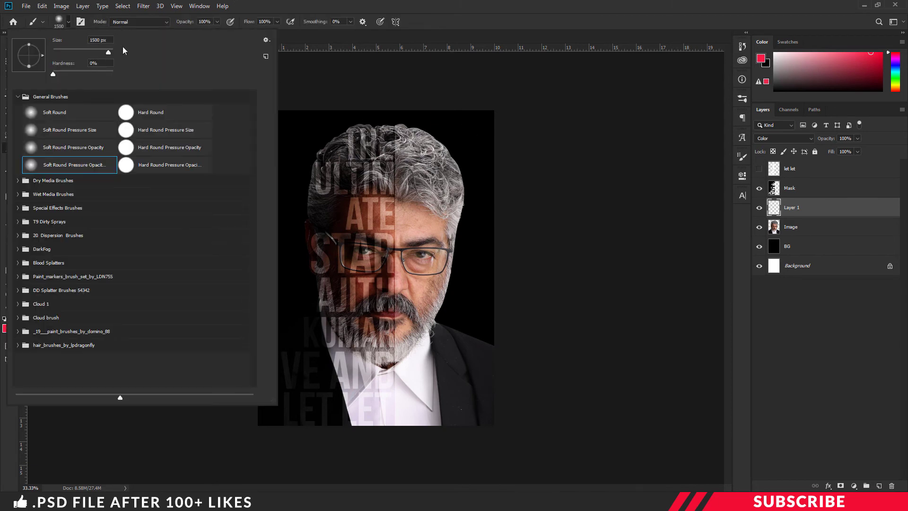
click(490, 5)
key(bracketright)
key(bracketright)
key(bracketright)
key(bracketright)
click(267, 236)
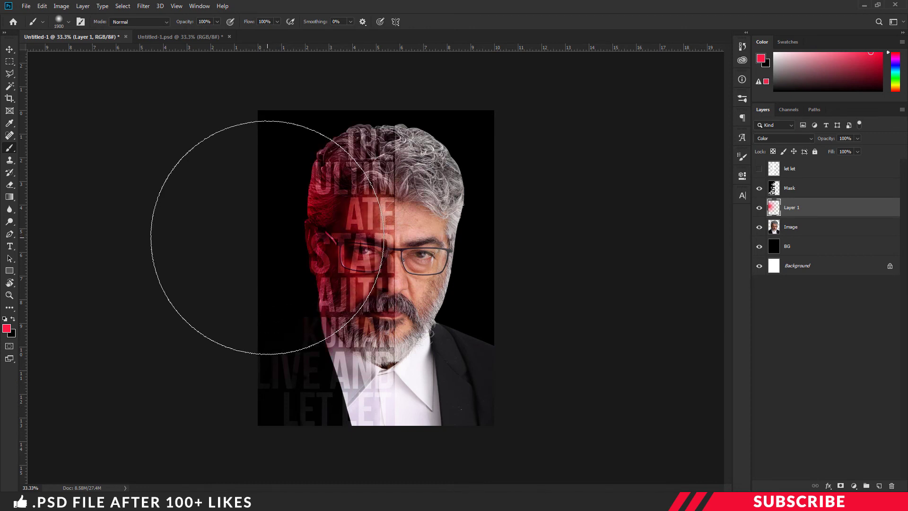
Tint the right side of the face with the blue #1dadff using one dab of the soft brush at 1700 px
click(6, 329)
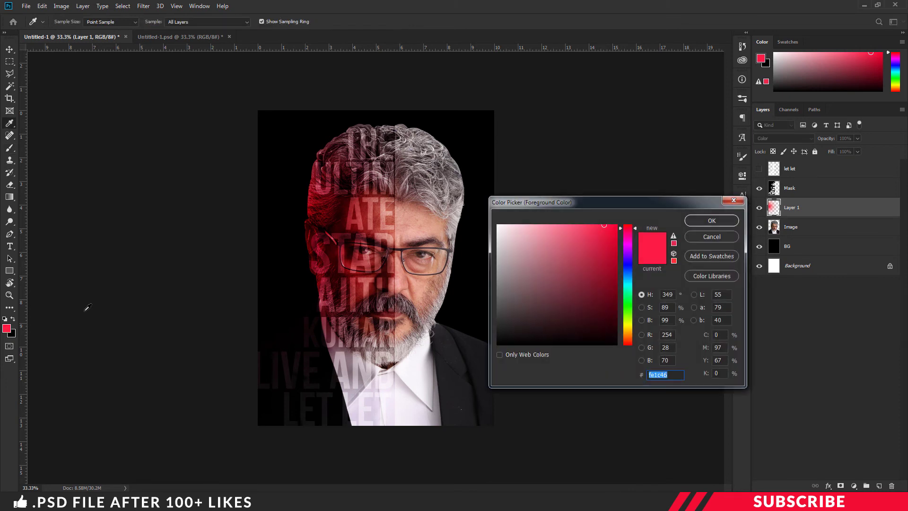
text(1dadff)
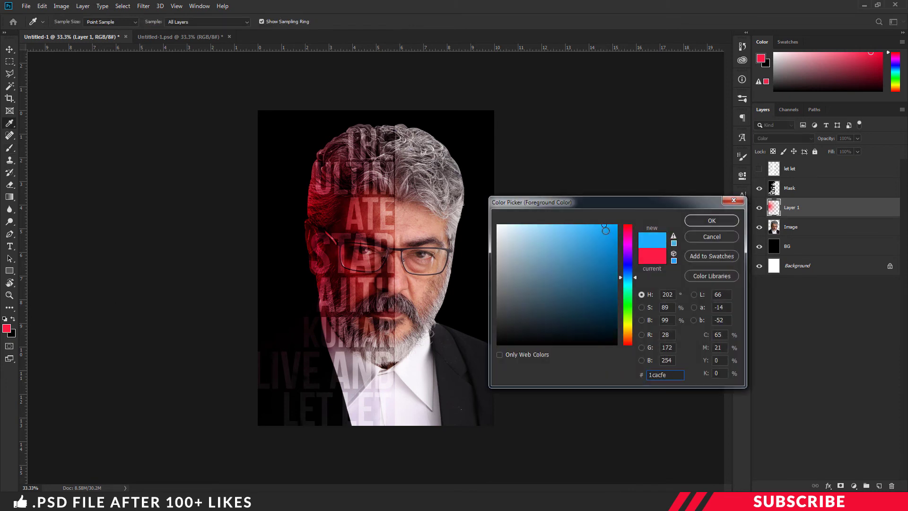
click(711, 221)
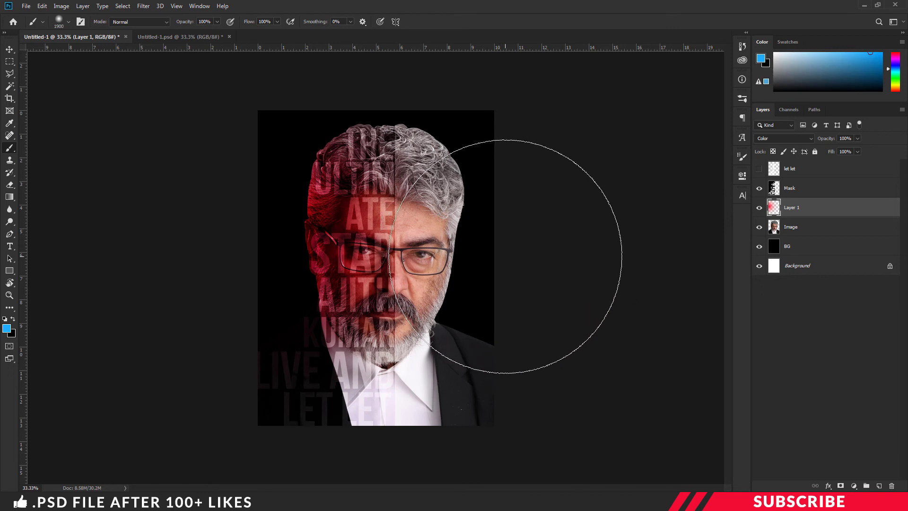
key(bracketleft)
key(bracketleft)
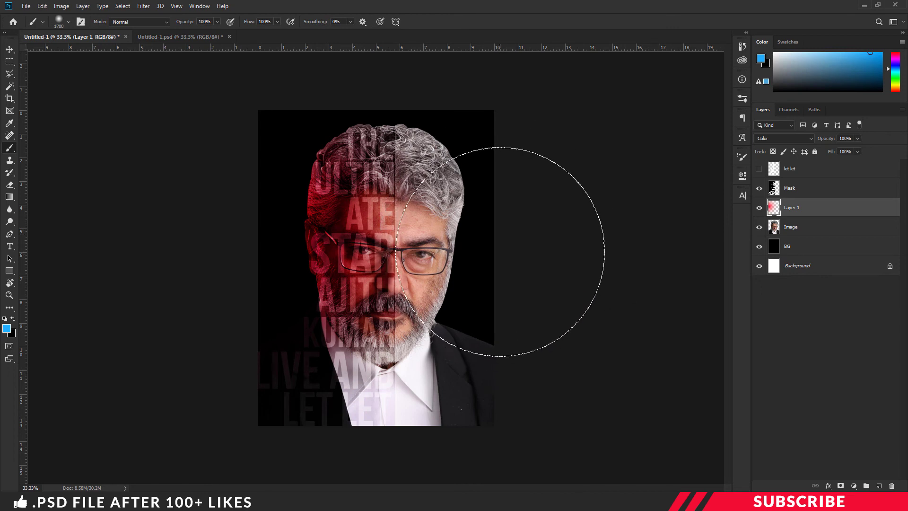
click(502, 248)
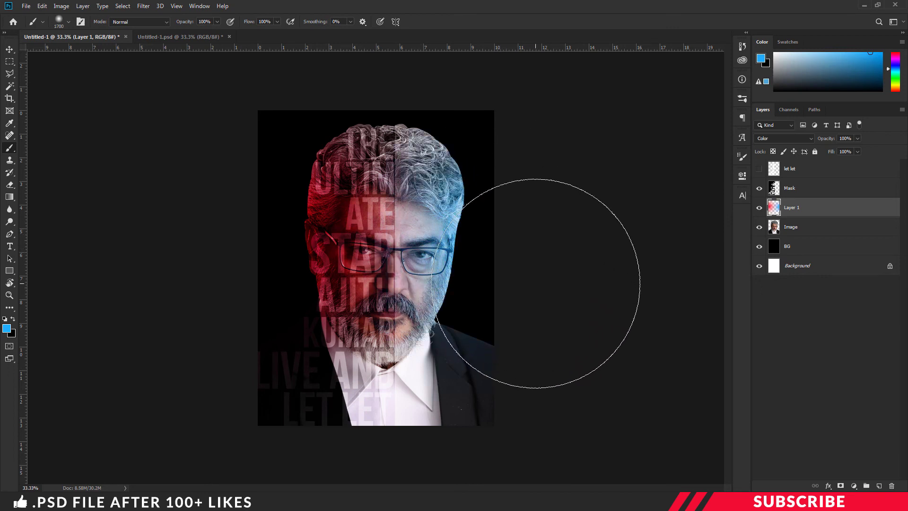
key(v)
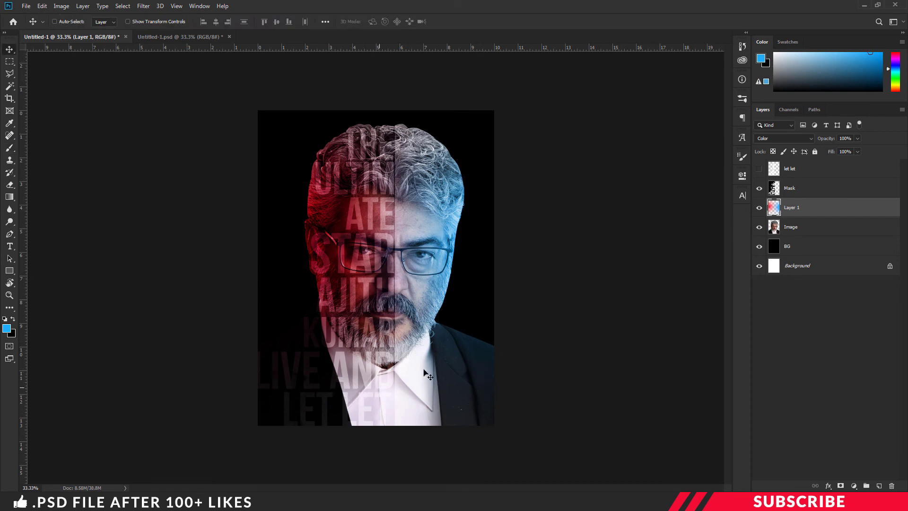
Create a new layer above the colour-tint layer and set the foreground colour to red, about #fd1e38
click(879, 485)
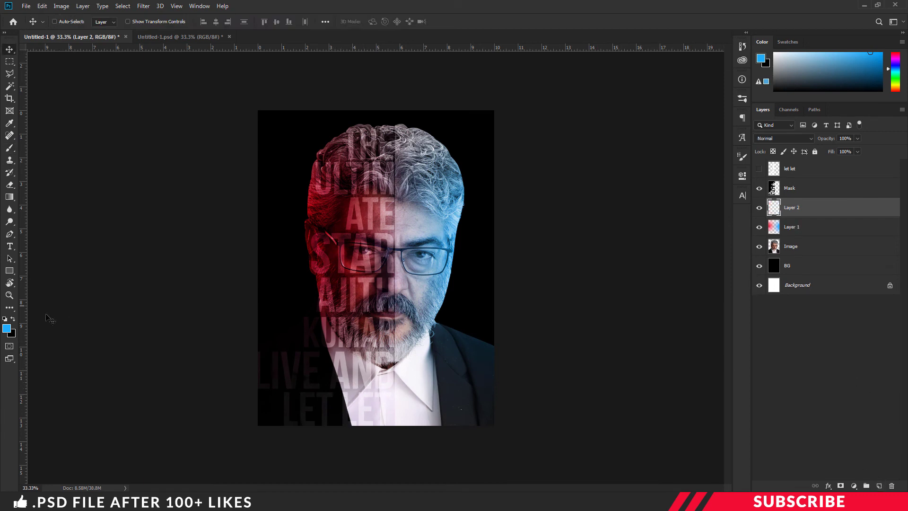
click(7, 329)
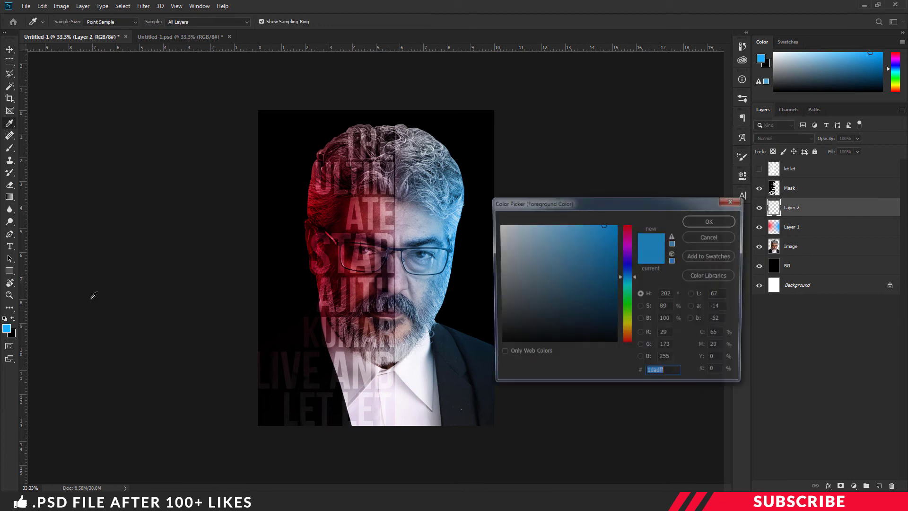
click(628, 228)
click(602, 226)
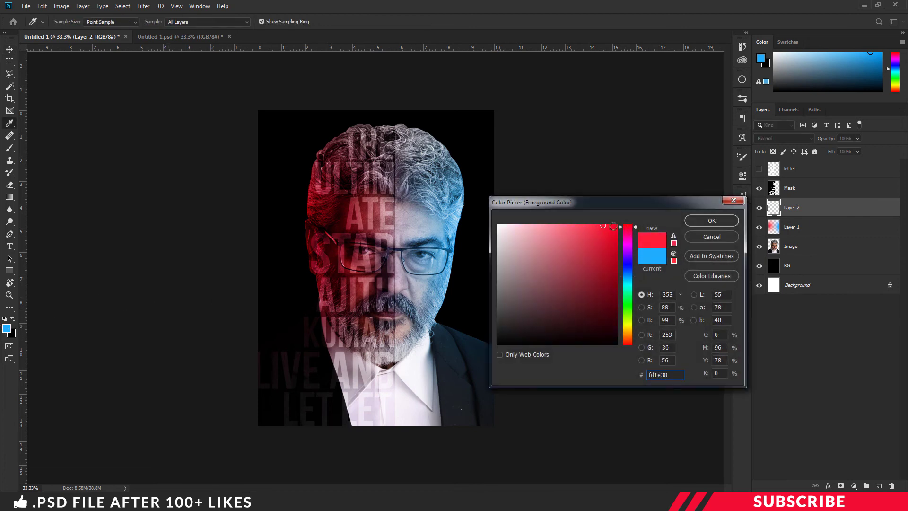
click(712, 221)
key(v)
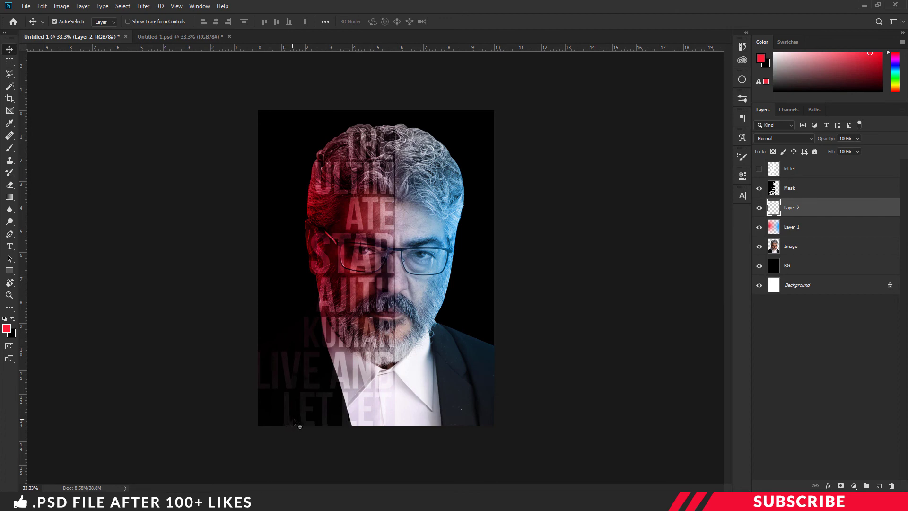
Dab a soft red glow with the 1700 px brush on the poster's lower-left corner and set that layer's opacity to 60%
key(ctrl+minus)
key(b)
click(284, 420)
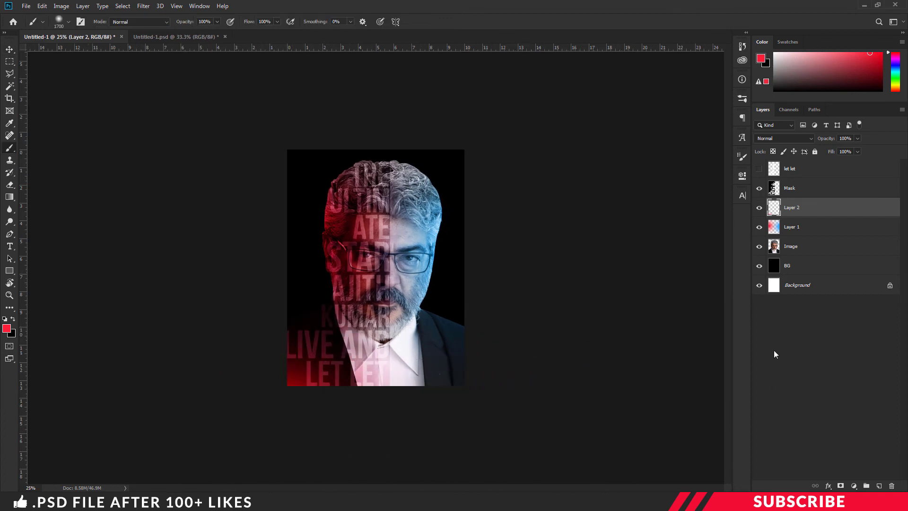
drag(832, 142, 822, 142)
text(60)
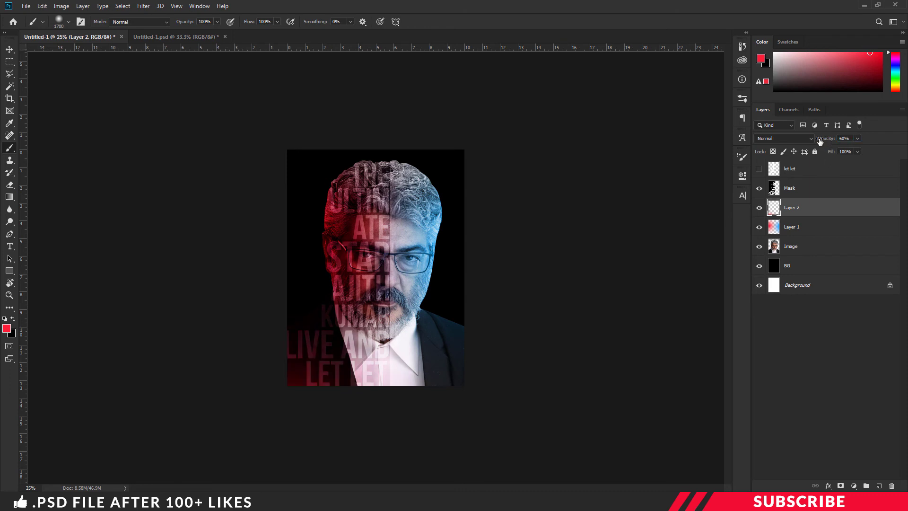
key(ctrl+plus)
key(ctrl+plus)
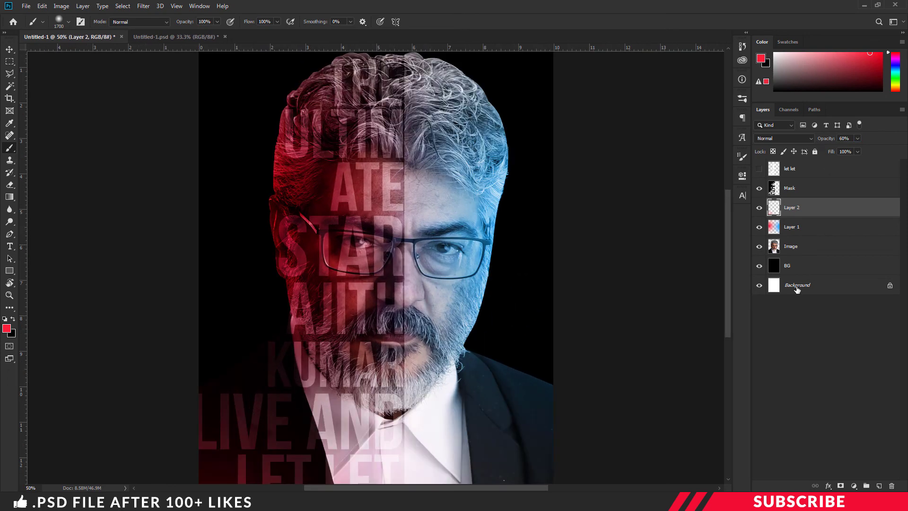